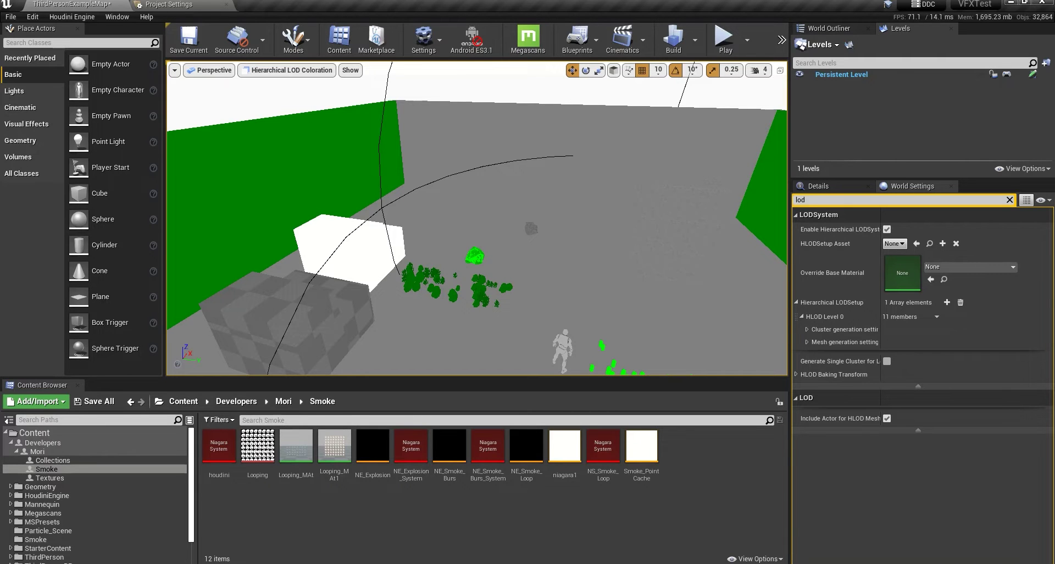
- Bring up the Hierarchical LOD Outliner and reposition its window on screen
left_click(361, 111)
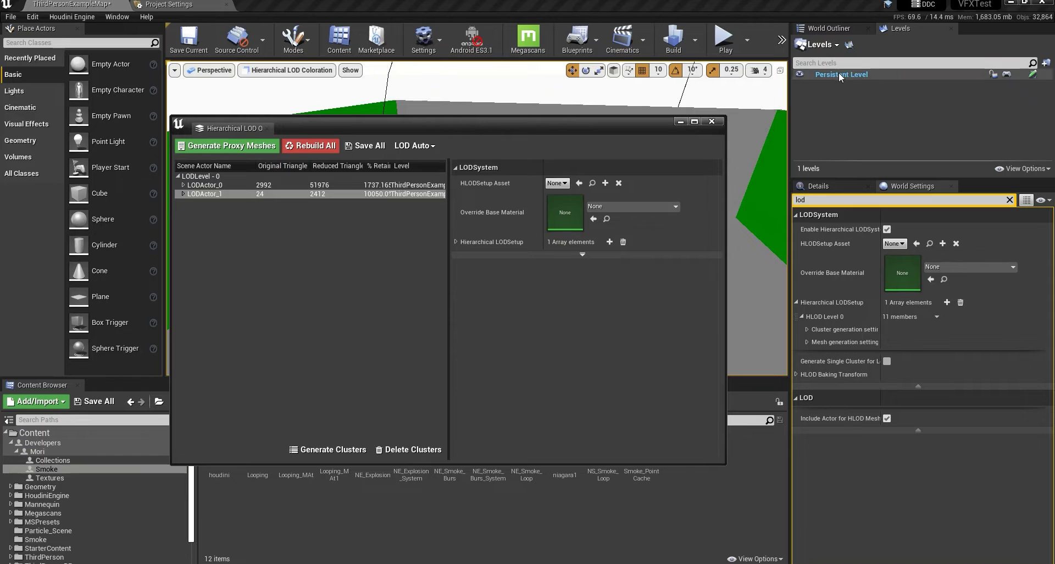
left_click_drag(625, 124, 549, 195)
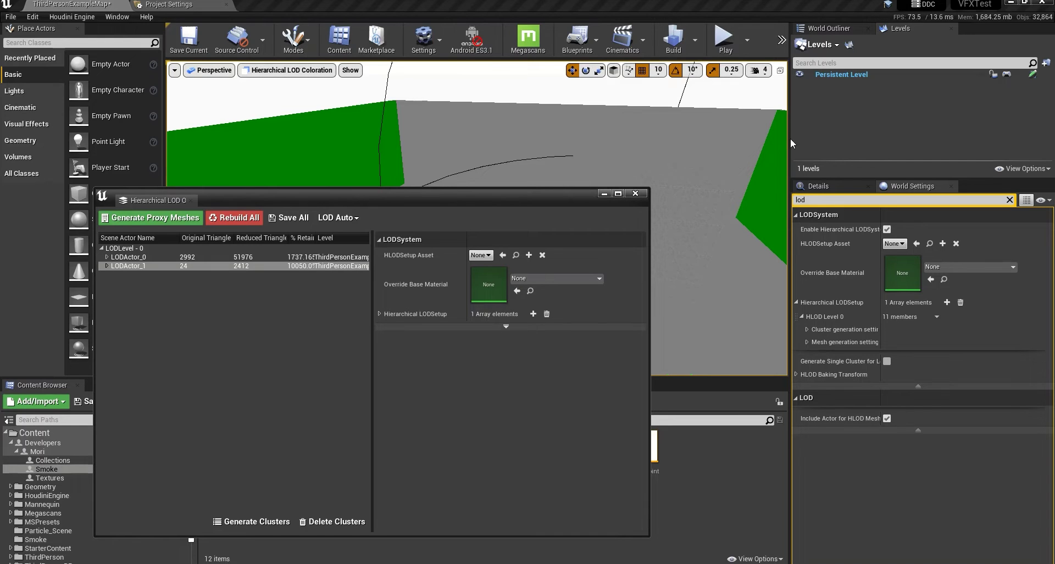
- Save all external HLOD proxy meshes and materials together with the level package
left_click_drag(508, 196, 825, 272)
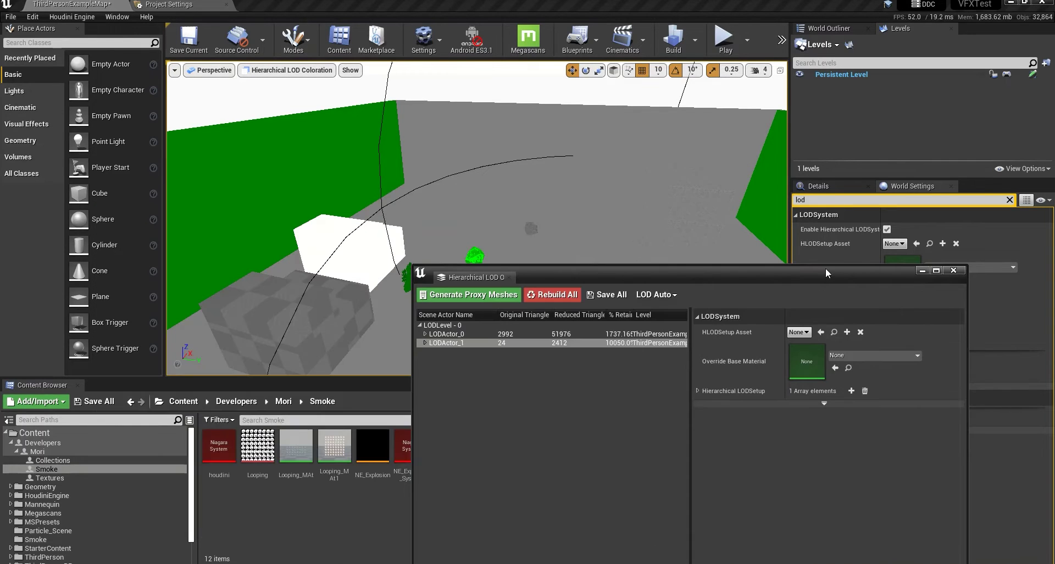
left_click_drag(641, 271, 410, 193)
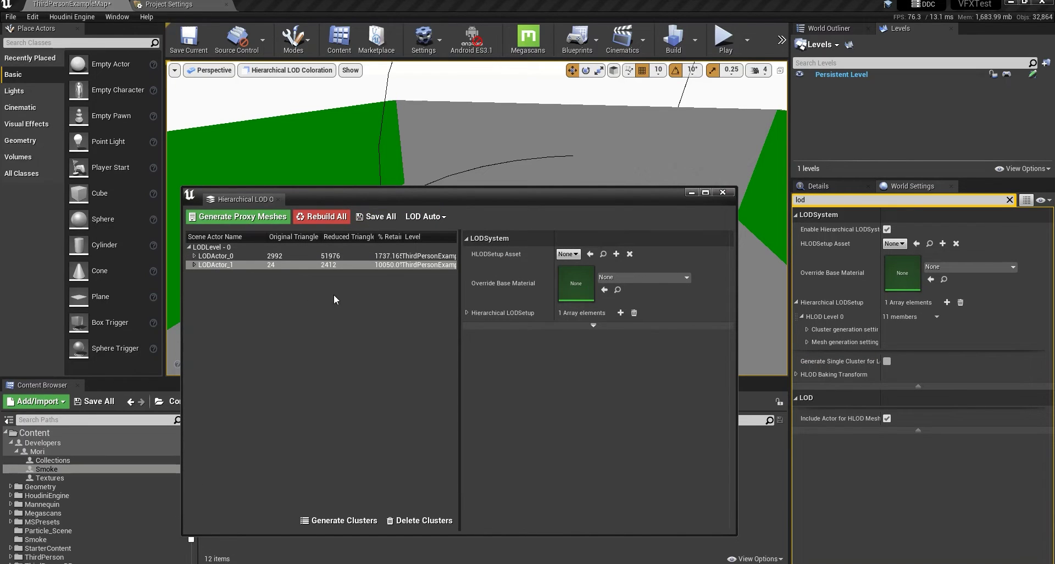
left_click(382, 221)
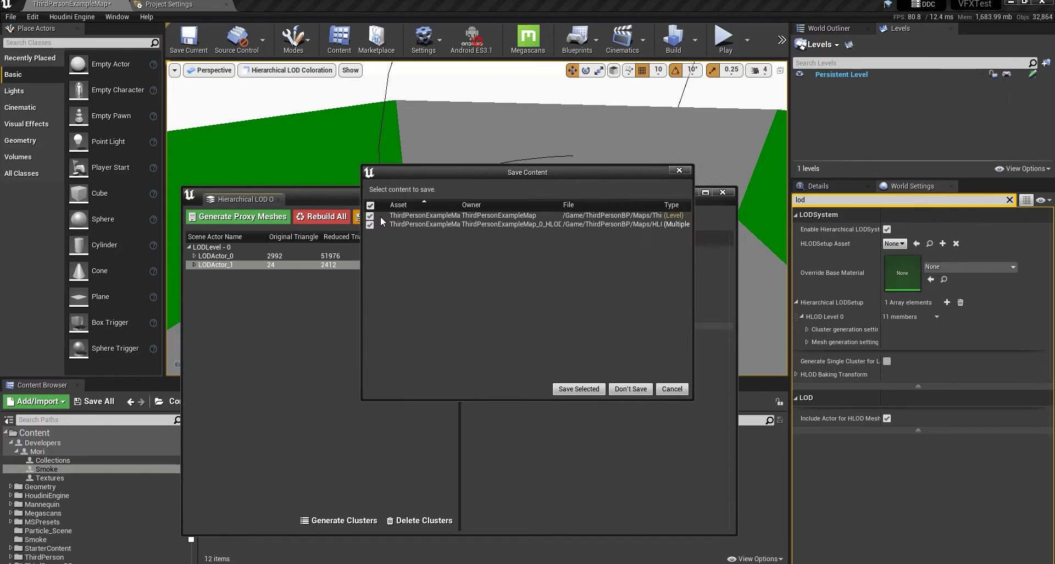
left_click(573, 390)
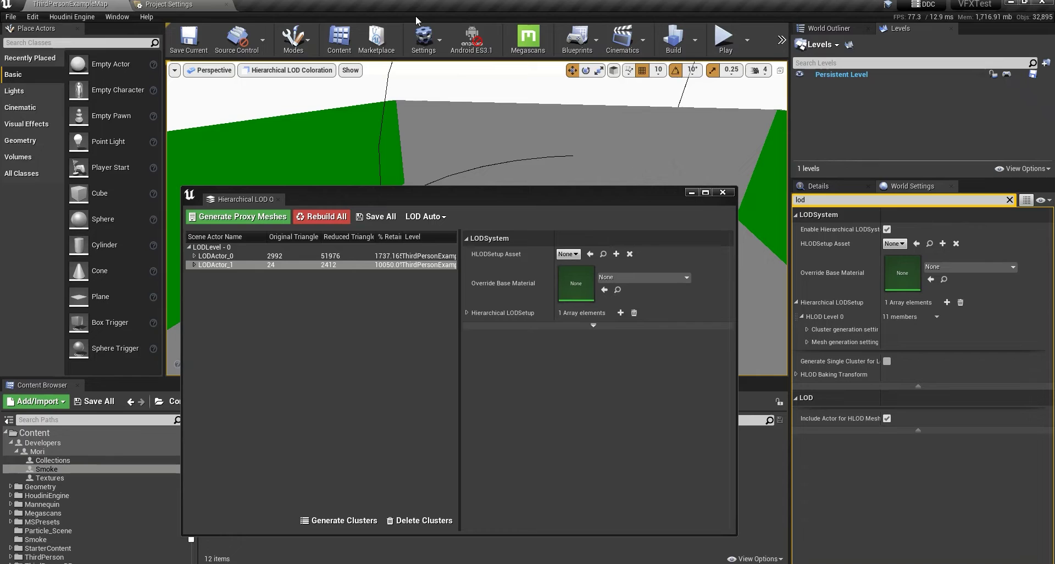
- Close the HLOD outliner and find ThirdPersonExampleMap in the Content Browser
left_click(693, 192)
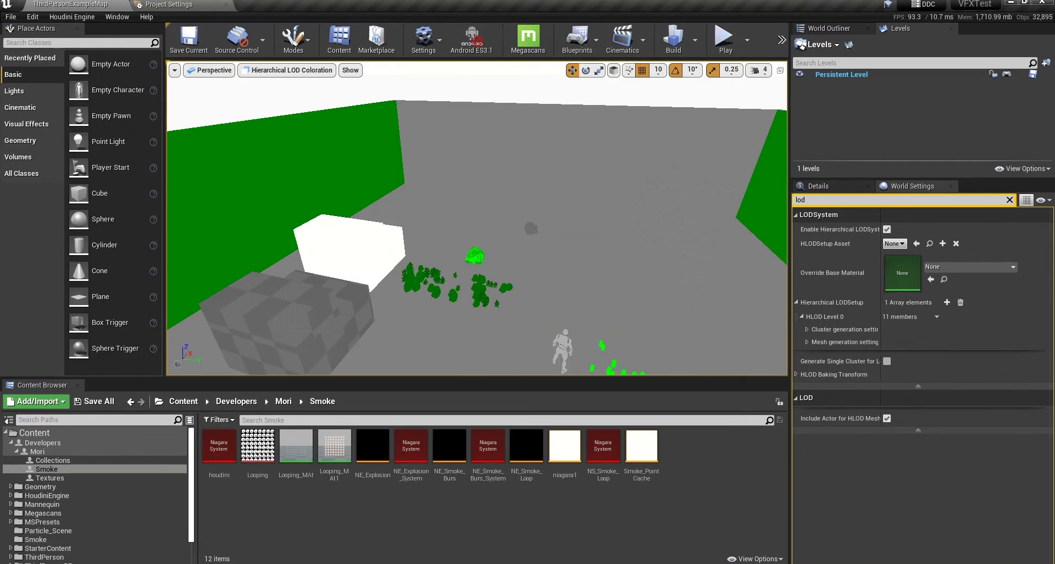
right_click(842, 75)
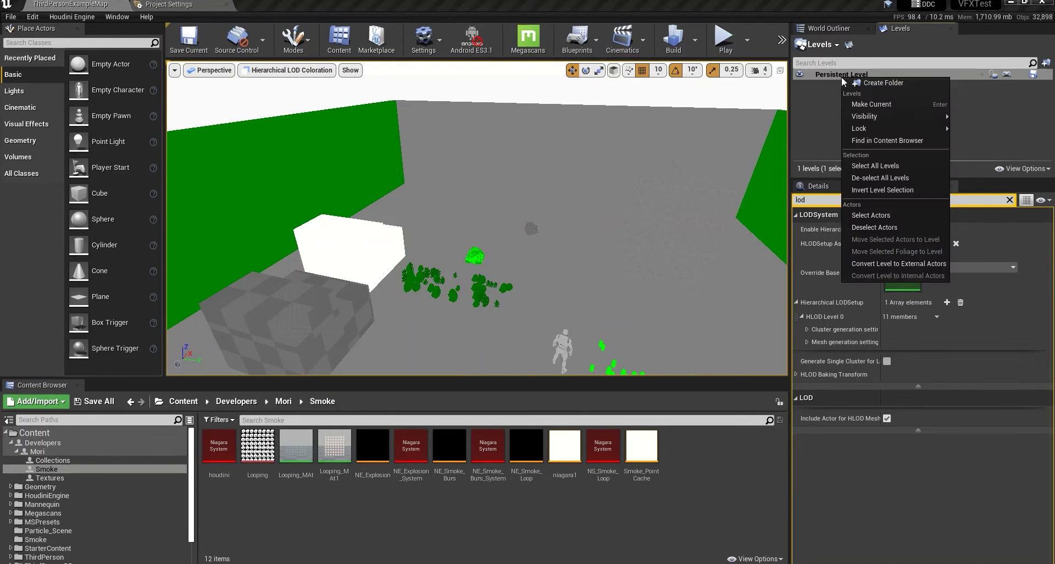
left_click(877, 144)
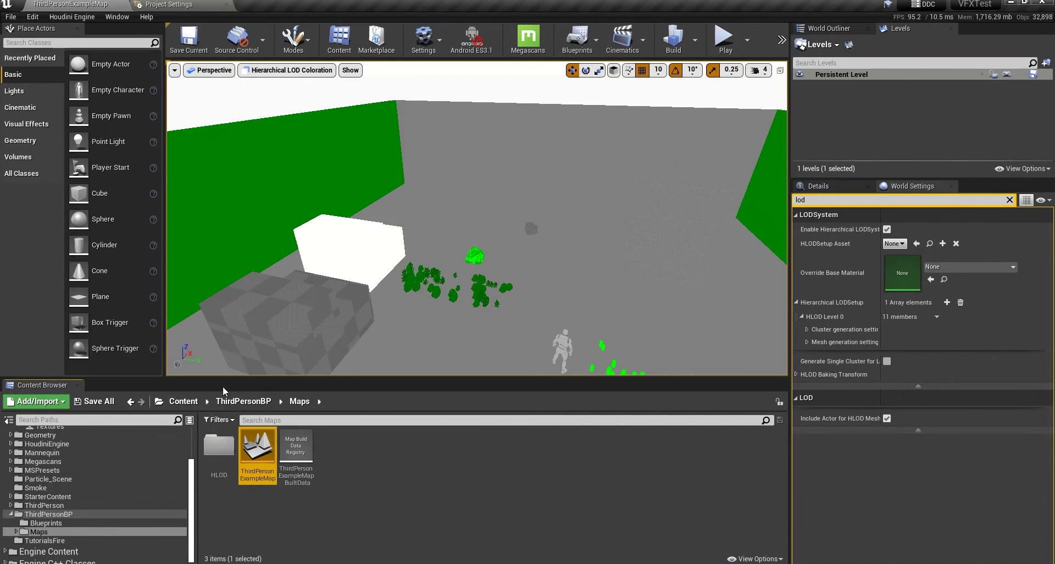
- Open the Maps/HLOD folder and inspect the options of the last proxy mesh
double_click(215, 467)
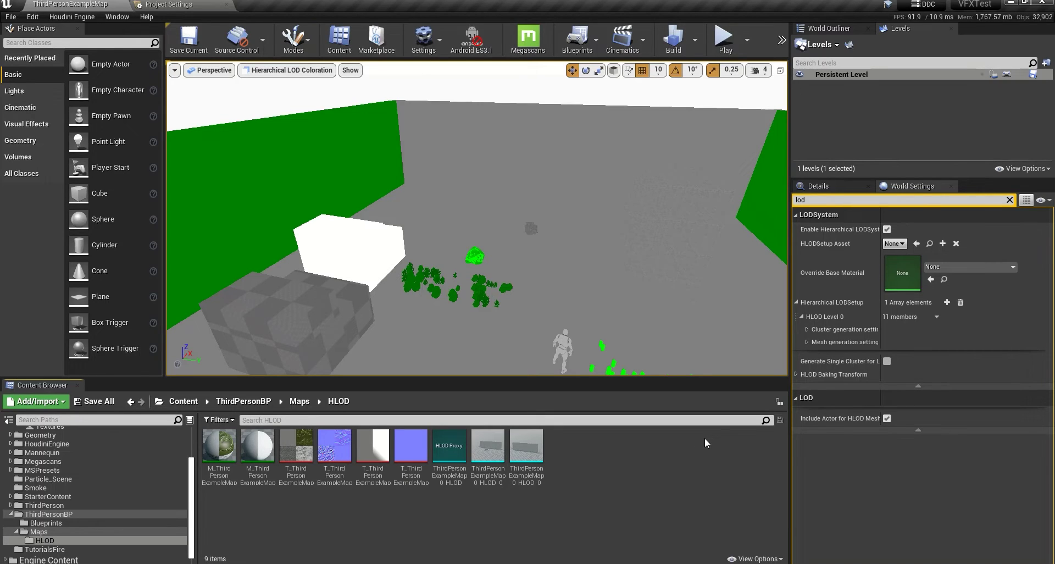
right_click(528, 456)
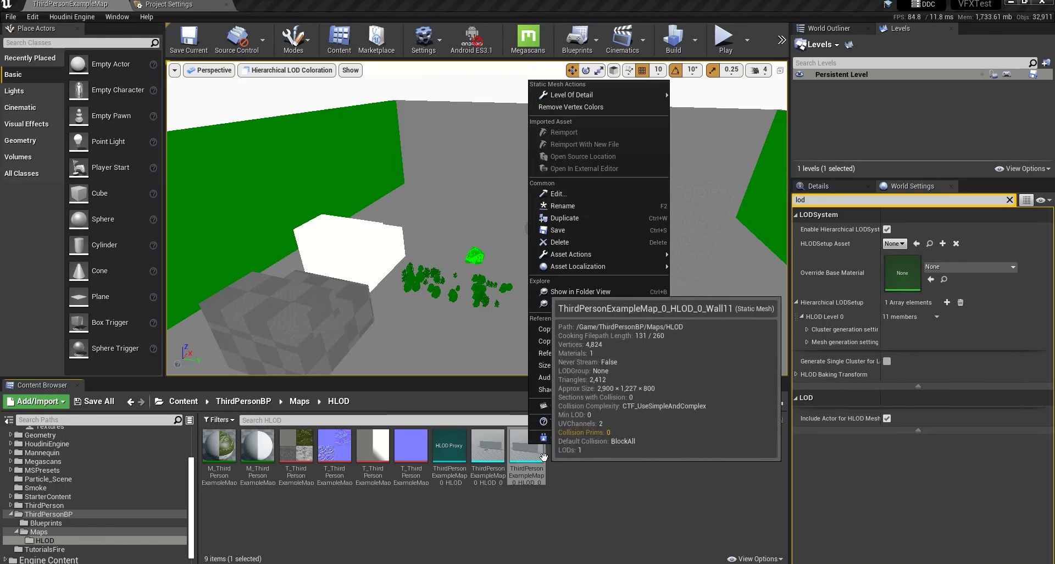
left_click(581, 471)
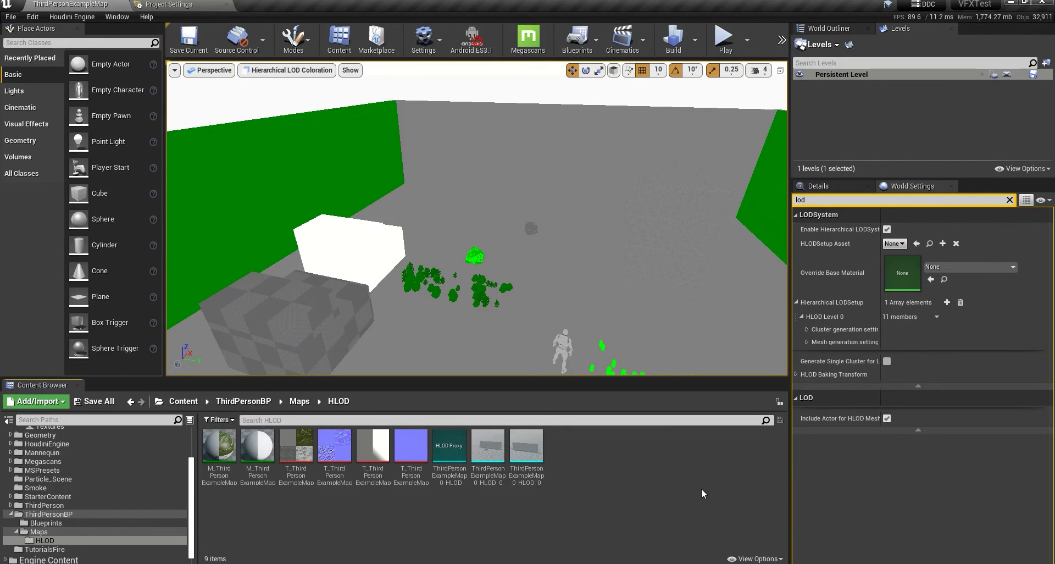
- Check an HLOD mesh's options, then move the camera back to frame the grey floor
right_click(529, 448)
left_click(622, 504)
right_click_drag(271, 233, 804, 138)
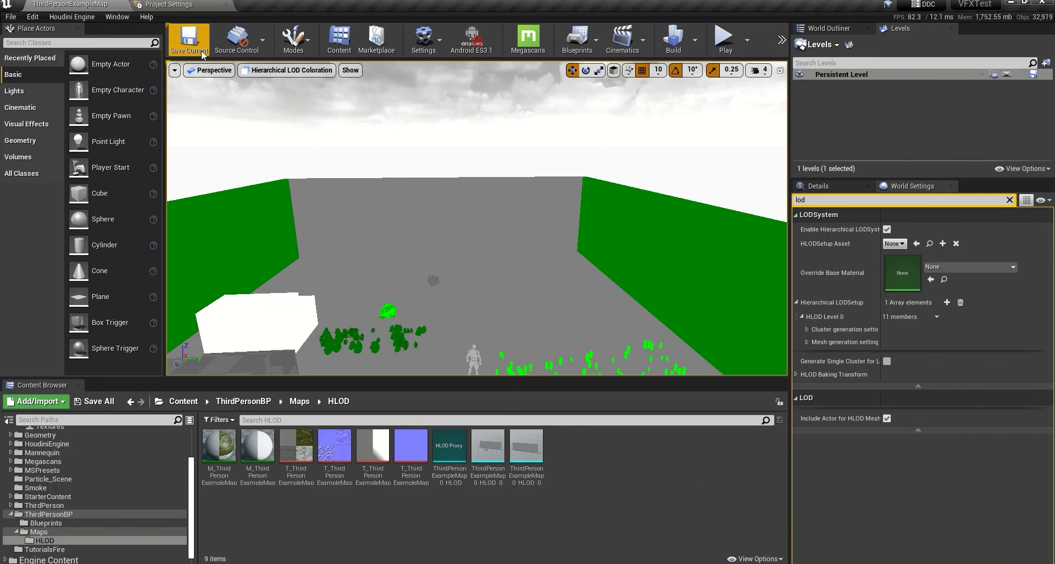
- Save all levels and assets from the File menu
left_click(10, 16)
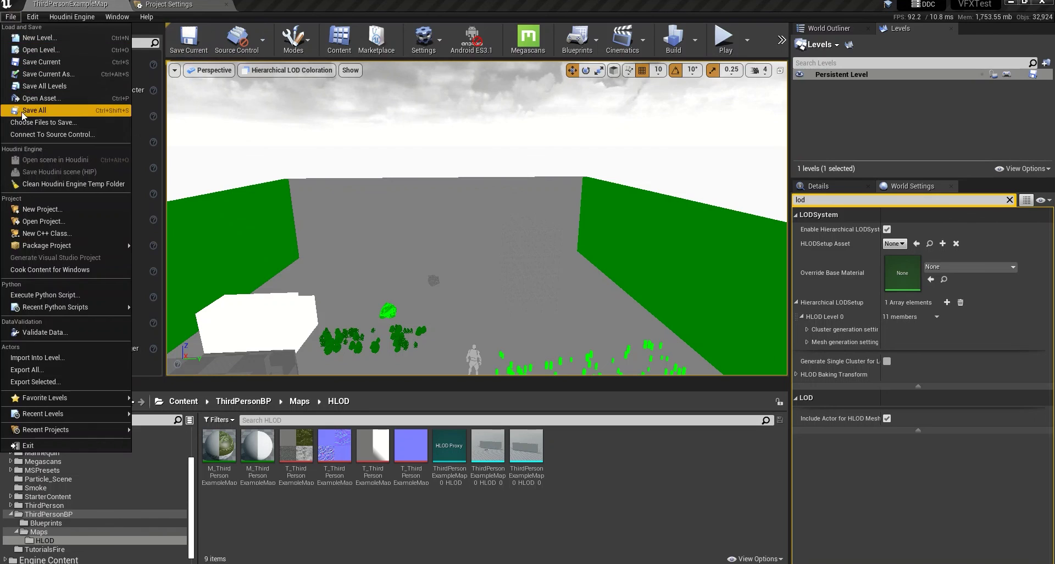
left_click(576, 459)
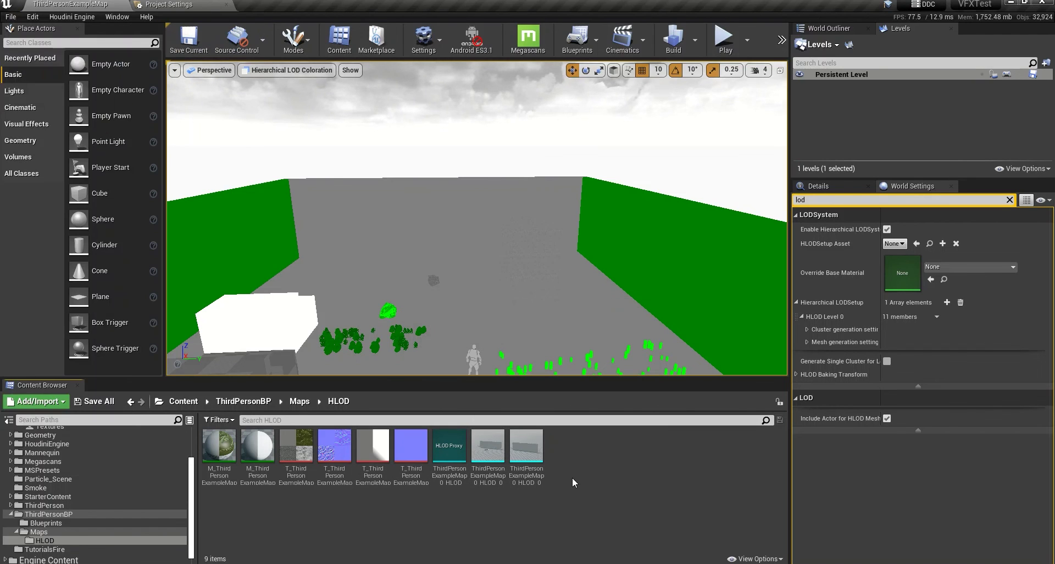